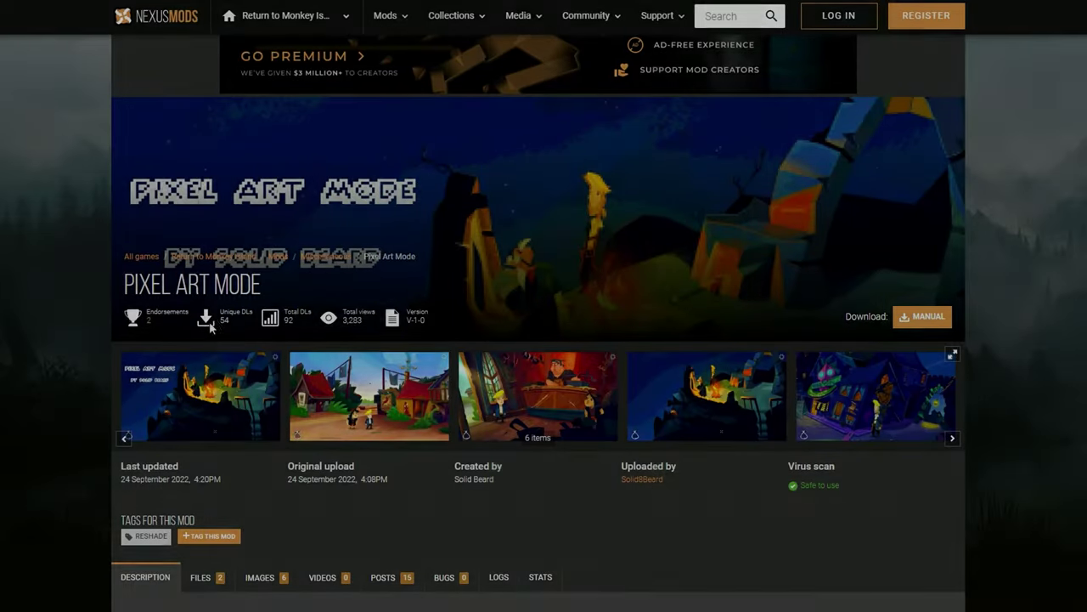
Step: Open the file list of the Pixel Art Mode mod and look over its main and optional downloads
scroll(300, 323, down, 1)
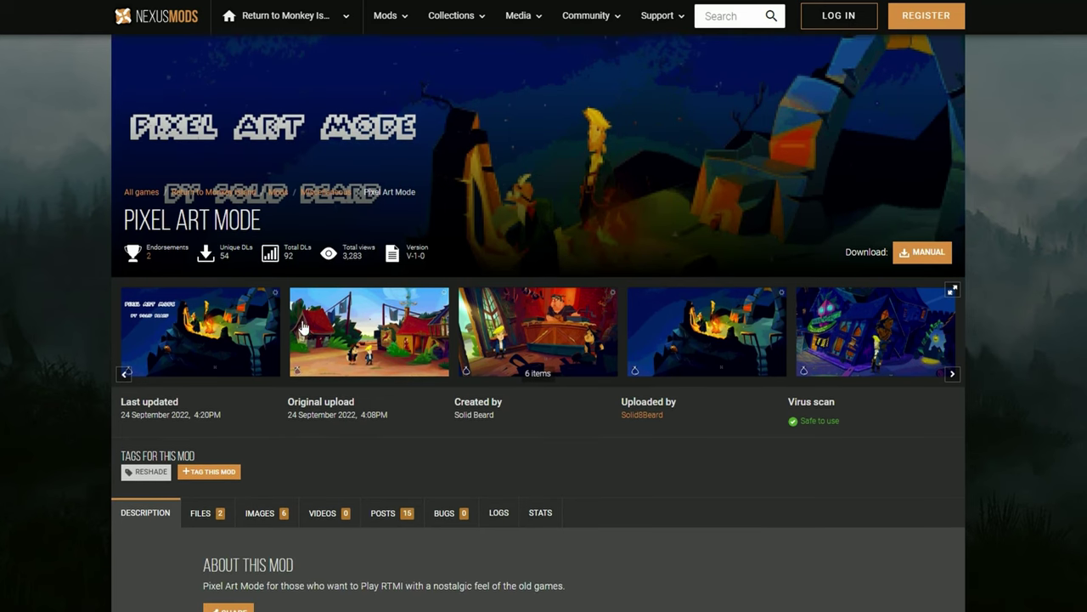
scroll(203, 341, down, 3)
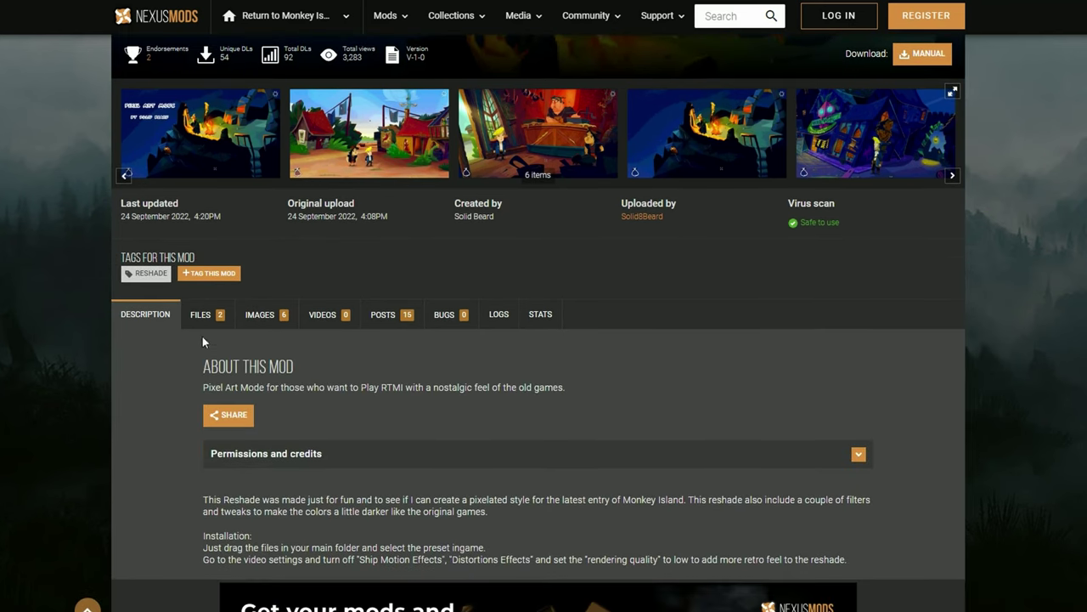
click(201, 319)
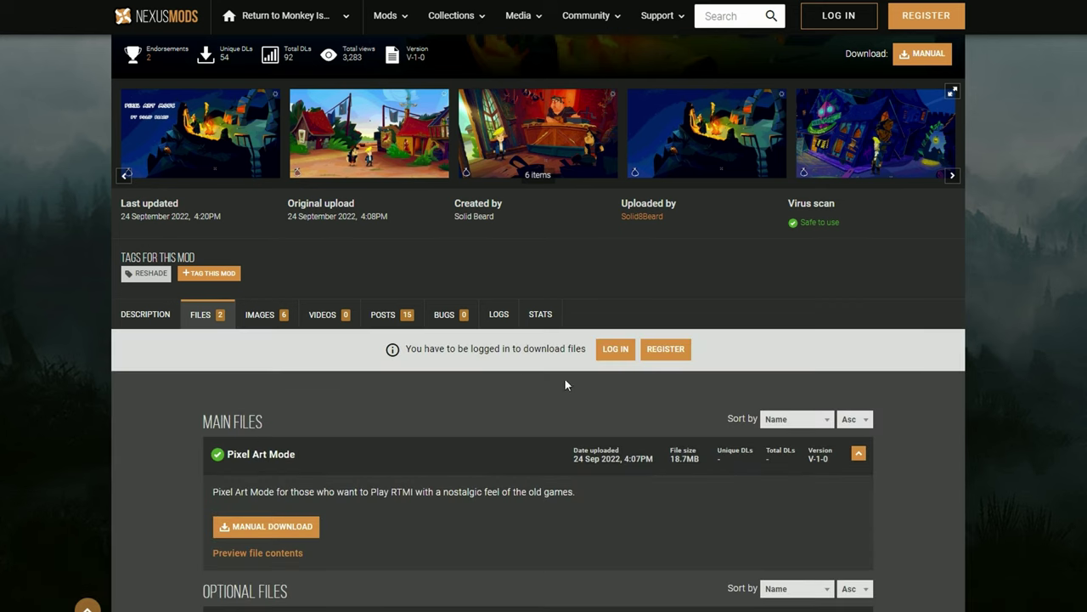
scroll(368, 385, down, 2)
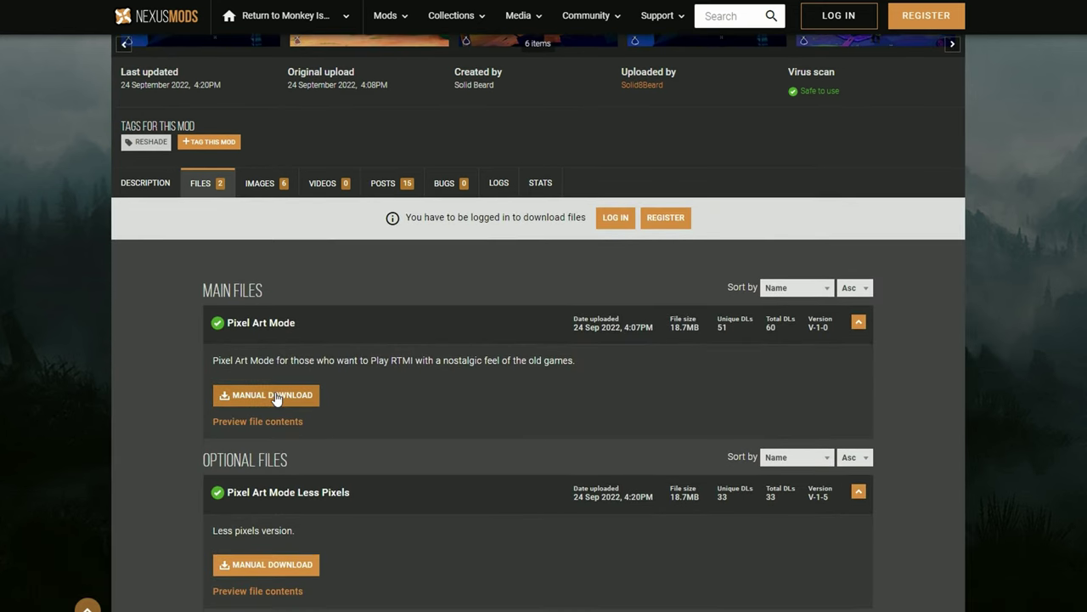
scroll(362, 394, down, 1)
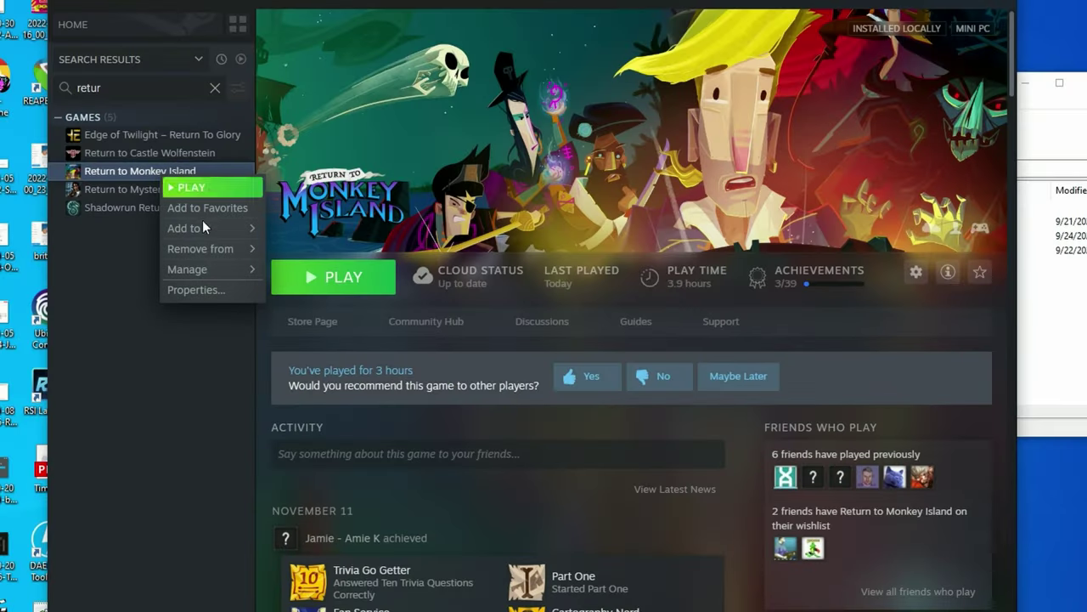
Step: Browse Return to Monkey Island's local files from Steam and copy reshade-shaders, Pixel Art Mode.ini and ReShade.ini from the mod archive into that folder
mouse_move(206, 268)
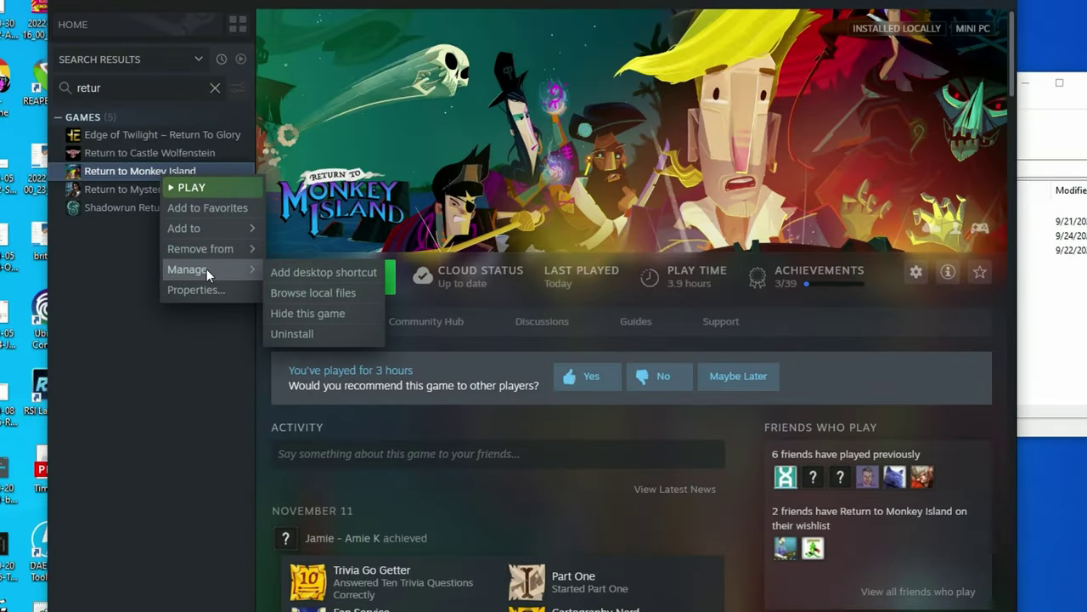
click(316, 292)
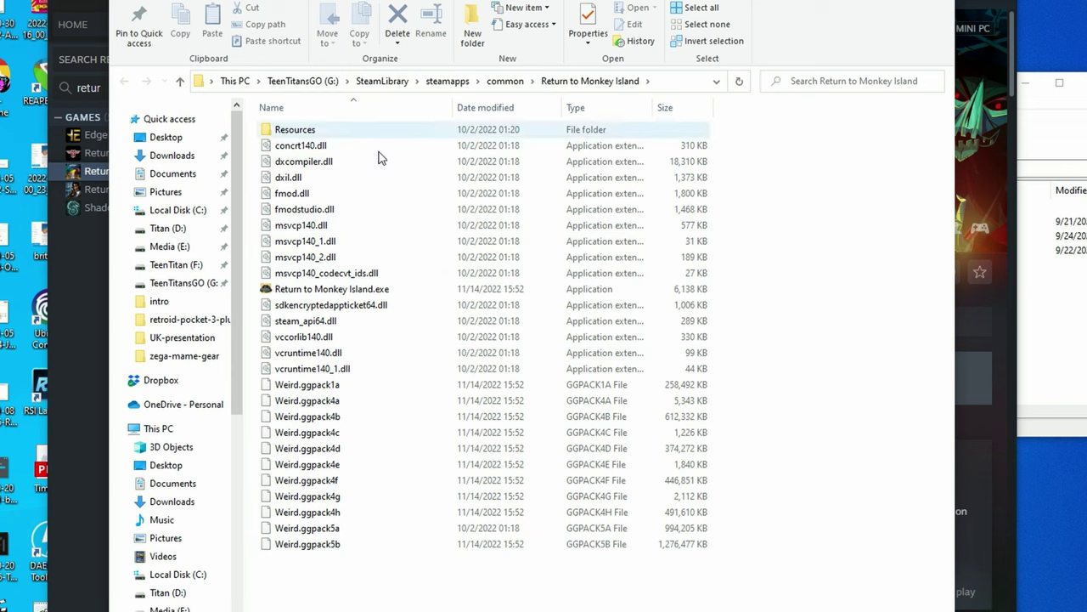
right_click(398, 594)
key(alt+Tab)
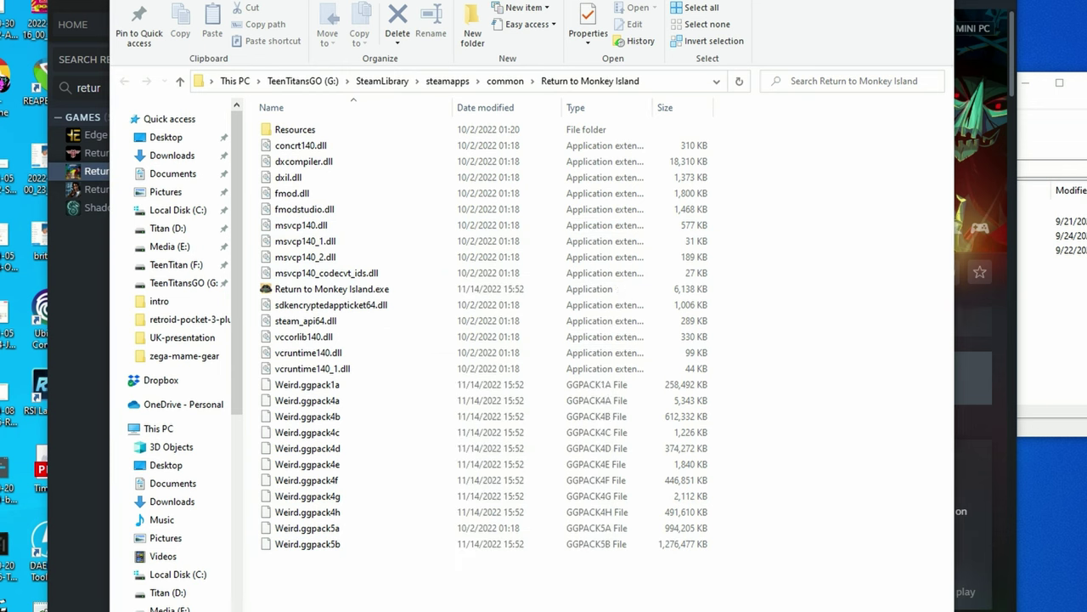
drag(503, 334, 490, 271)
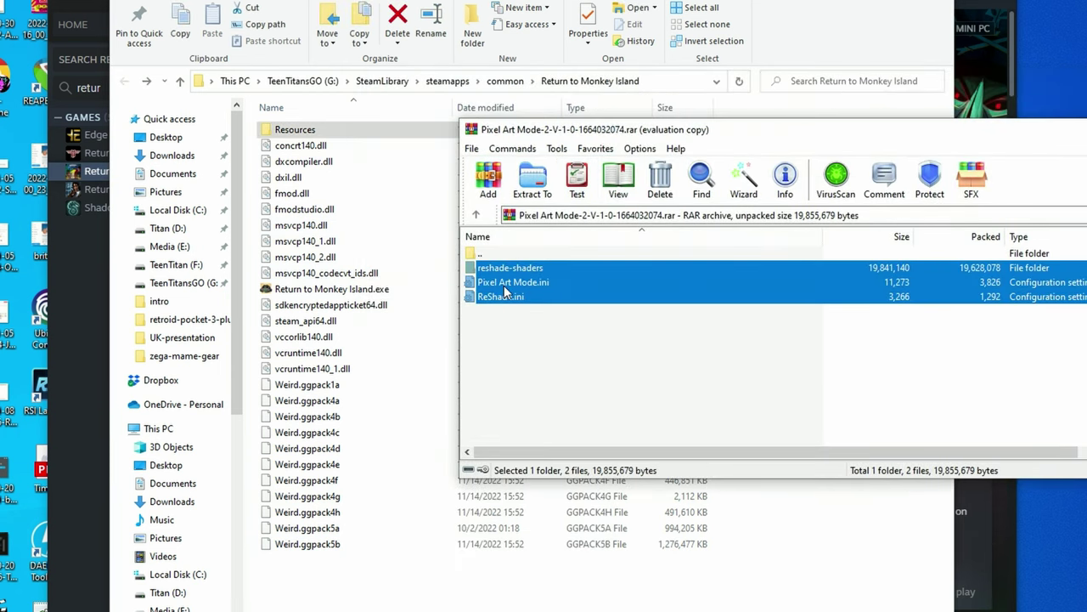
drag(428, 599, 426, 598)
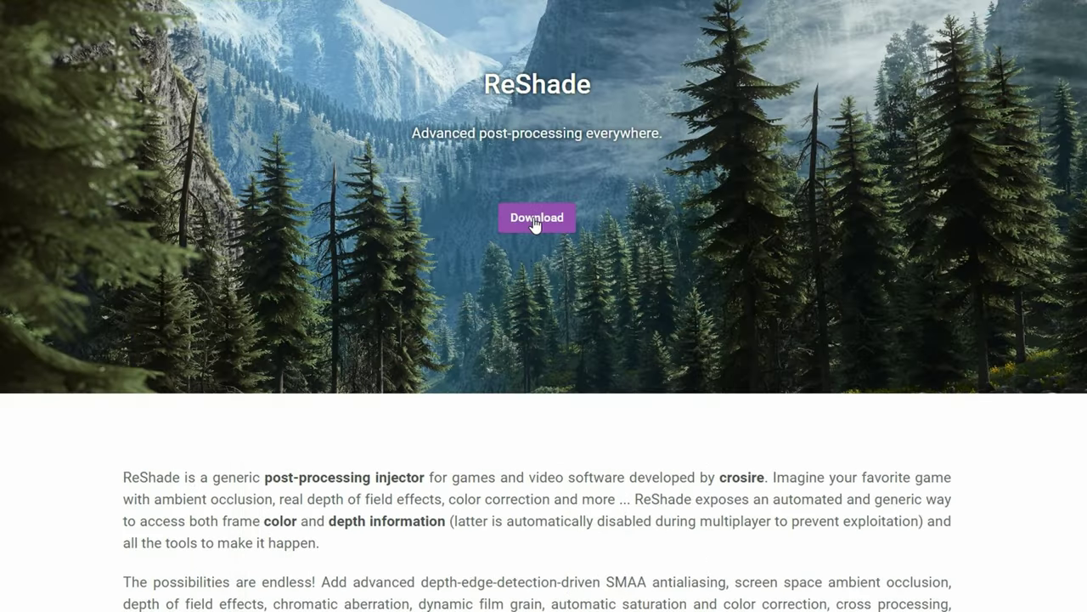
Step: Download ReShade 5.5.1, the version without full add-on support, from the ReShade website
click(536, 219)
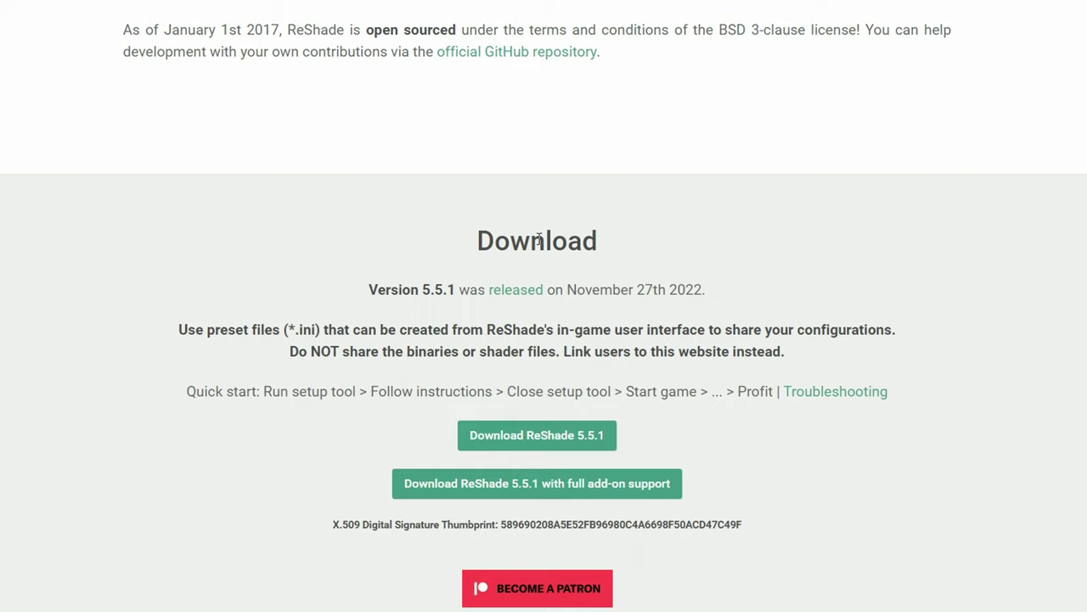
click(561, 448)
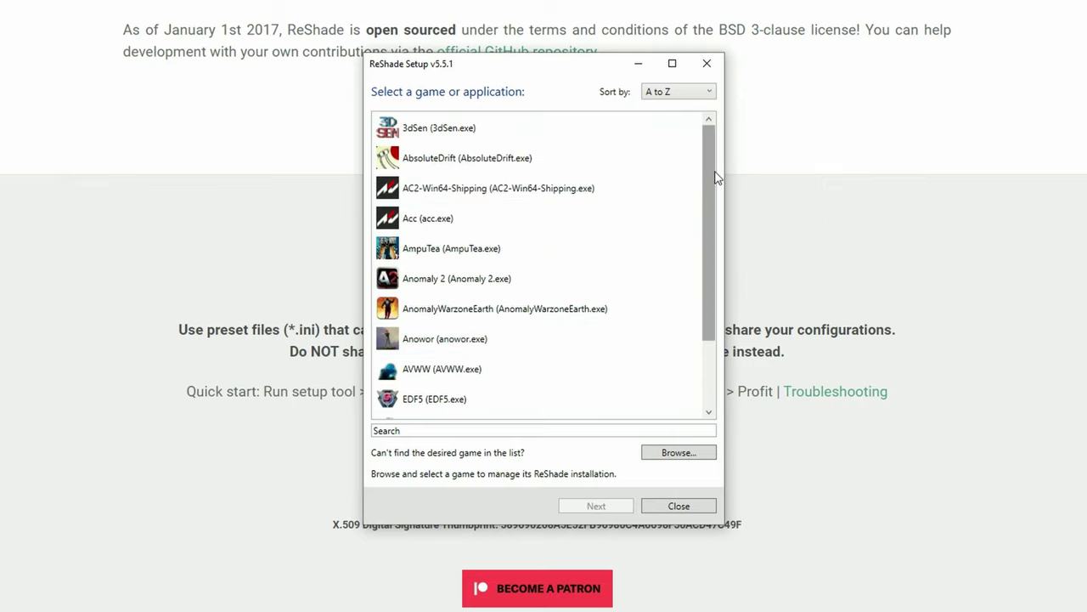
Step: Choose Return to Monkey Island.exe in G:\SteamLibrary\steamapps\common\Return to Monkey Island as the game for the ReShade installation
click(678, 453)
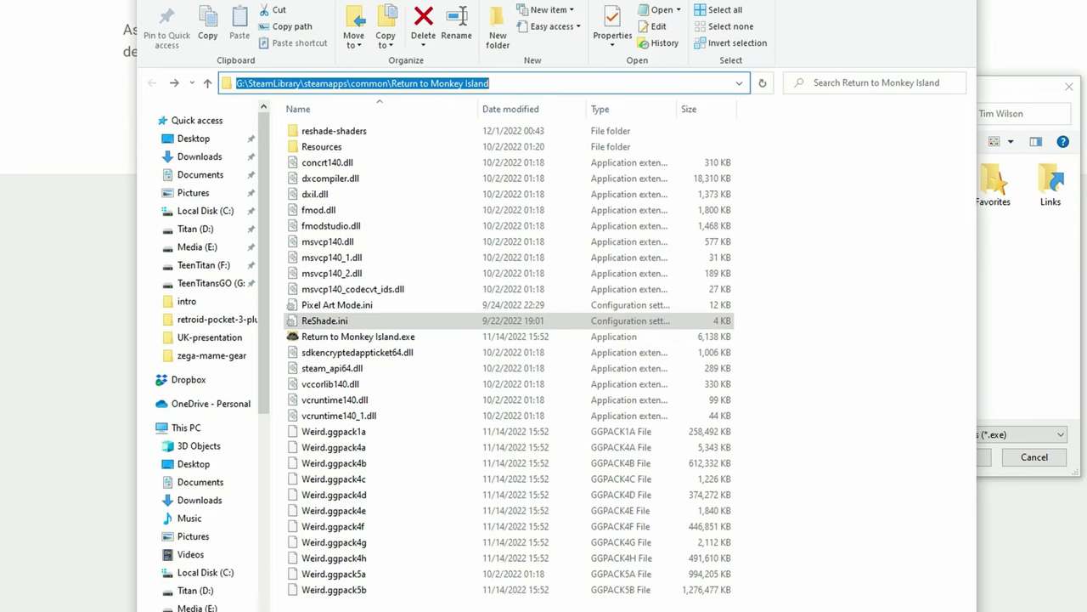
click(574, 112)
text(G:\SteamLibrary\steamapps\common\Return to Monkey Island)
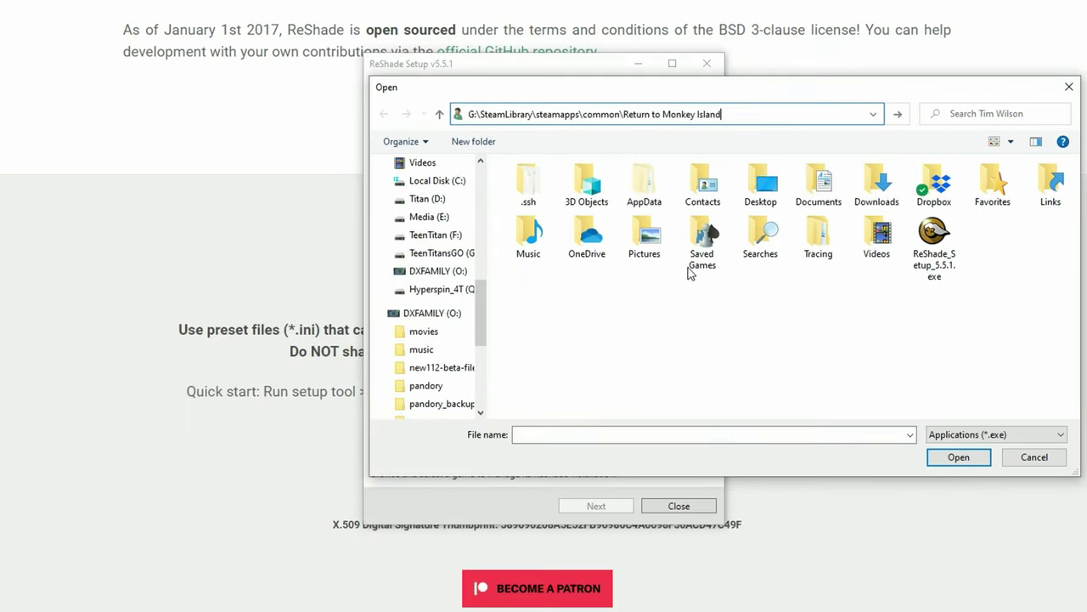
key(Return)
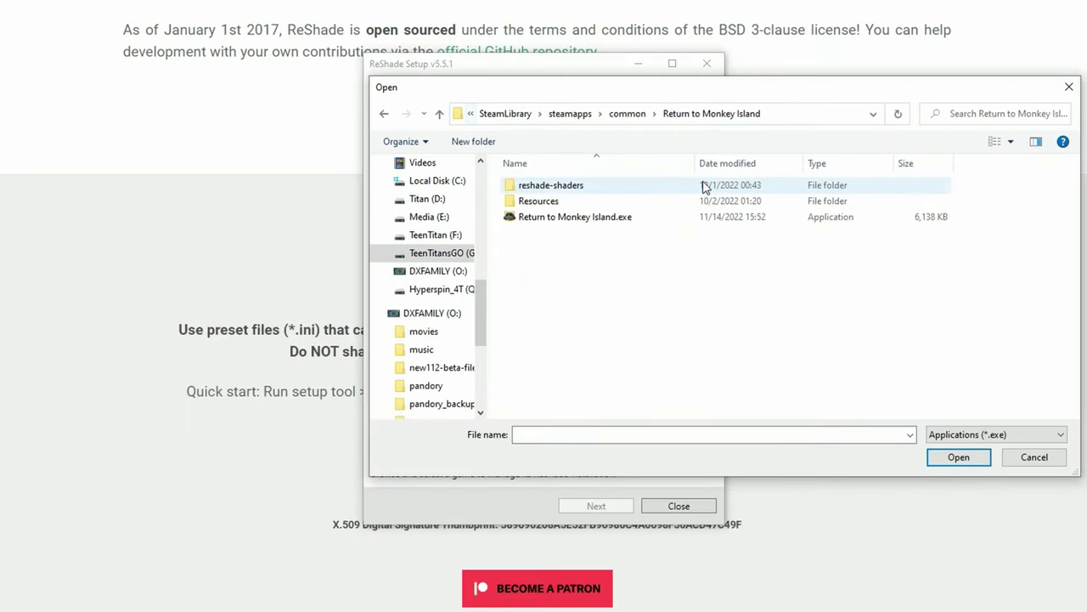
click(586, 221)
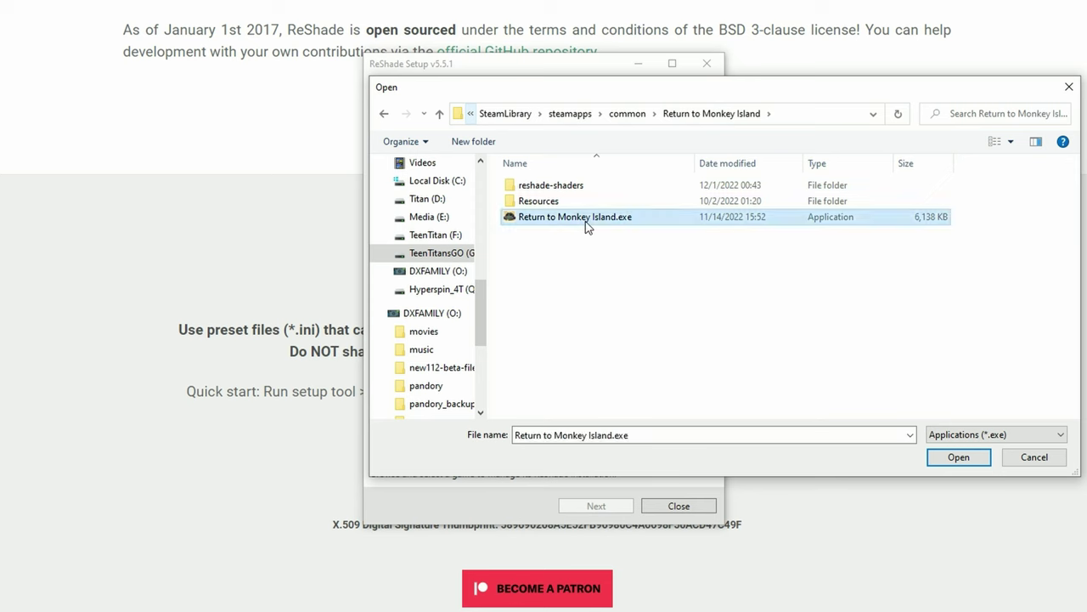
click(944, 459)
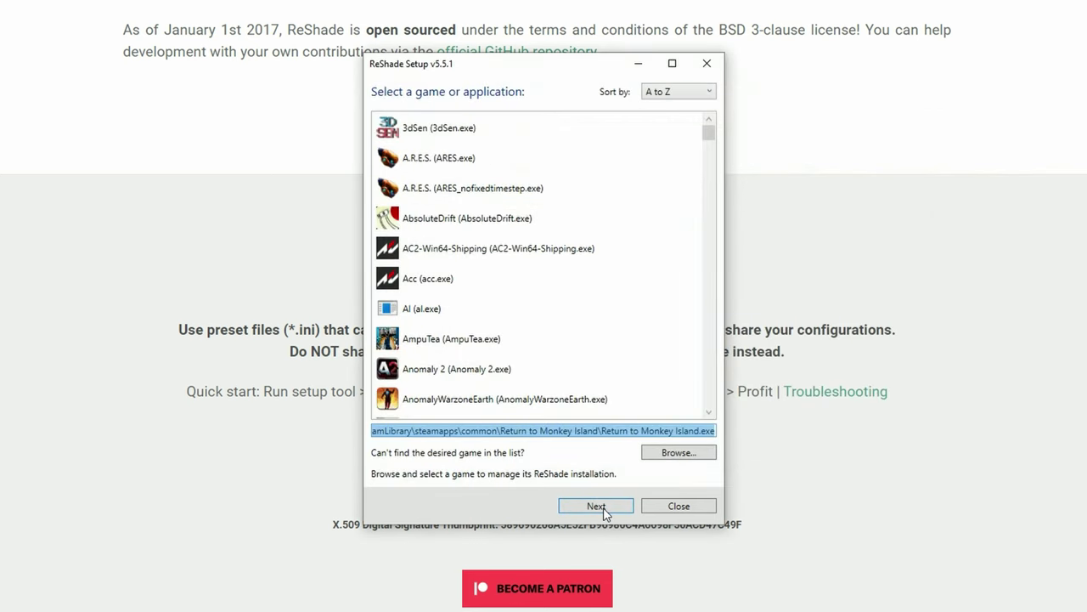
click(597, 506)
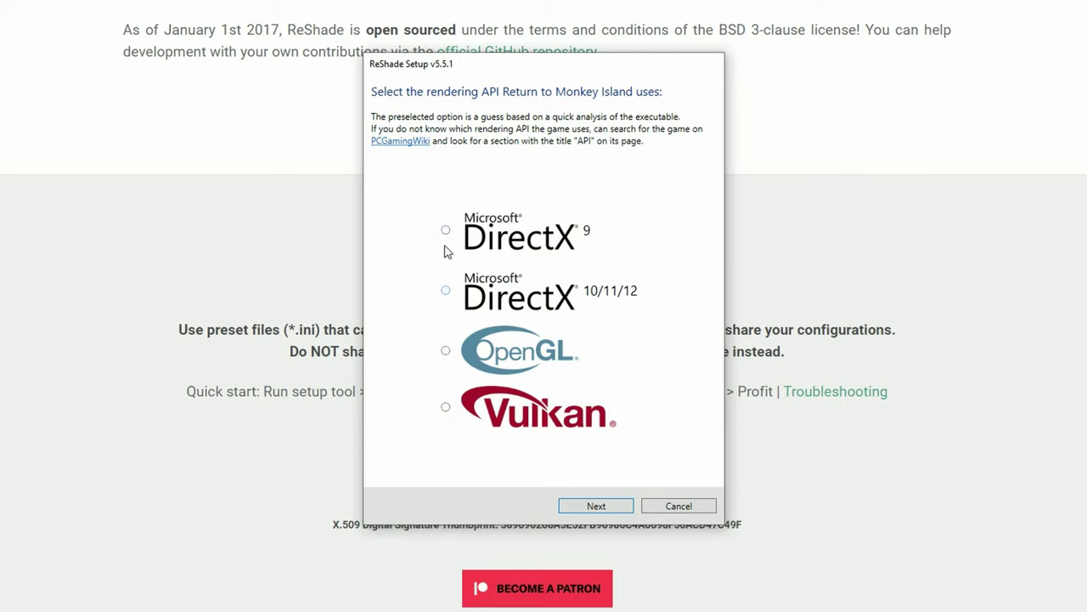
Step: Confirm the rendering API and set Pixel Art Mode.ini from the game folder as the preset to install
click(596, 506)
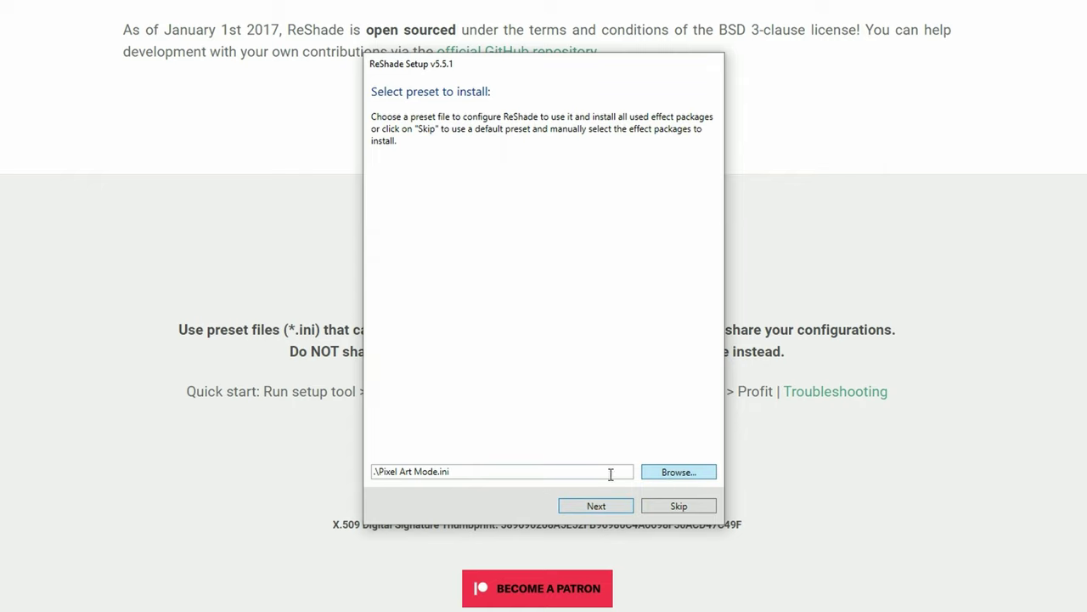
click(674, 476)
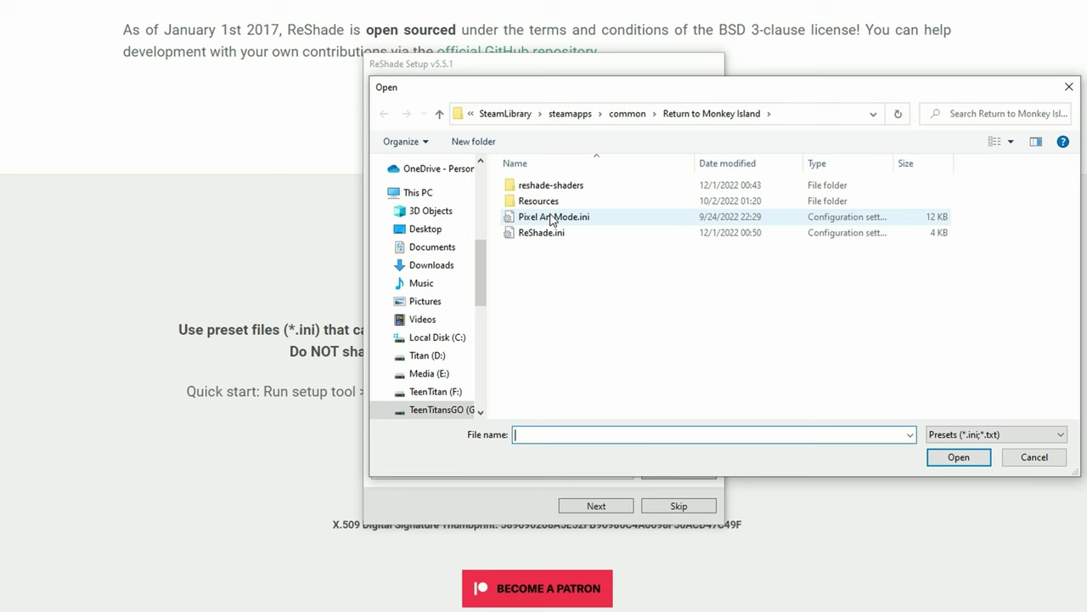
click(551, 218)
click(947, 458)
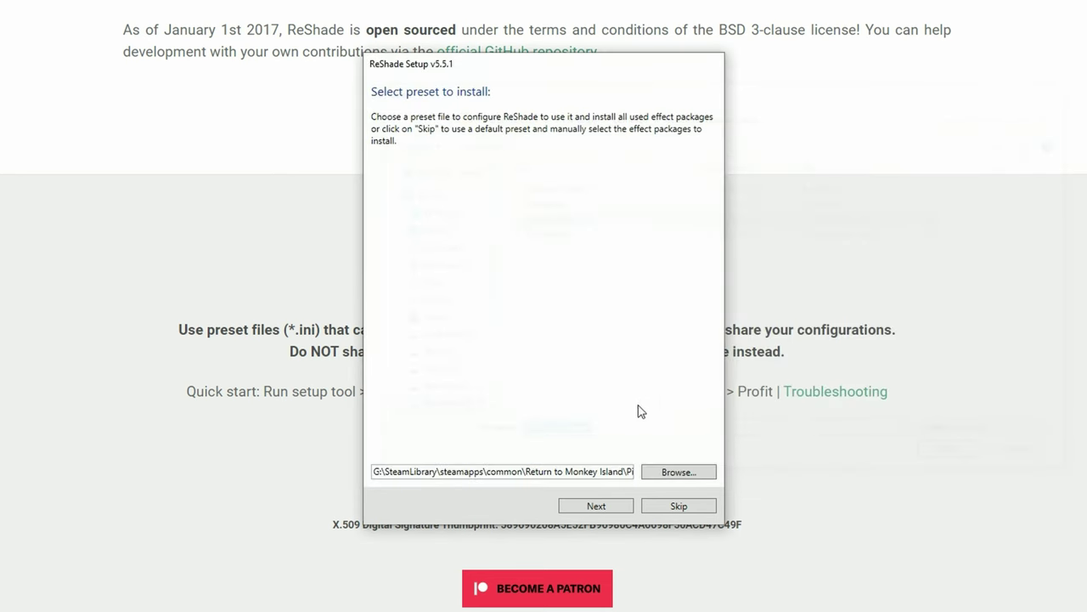
click(617, 509)
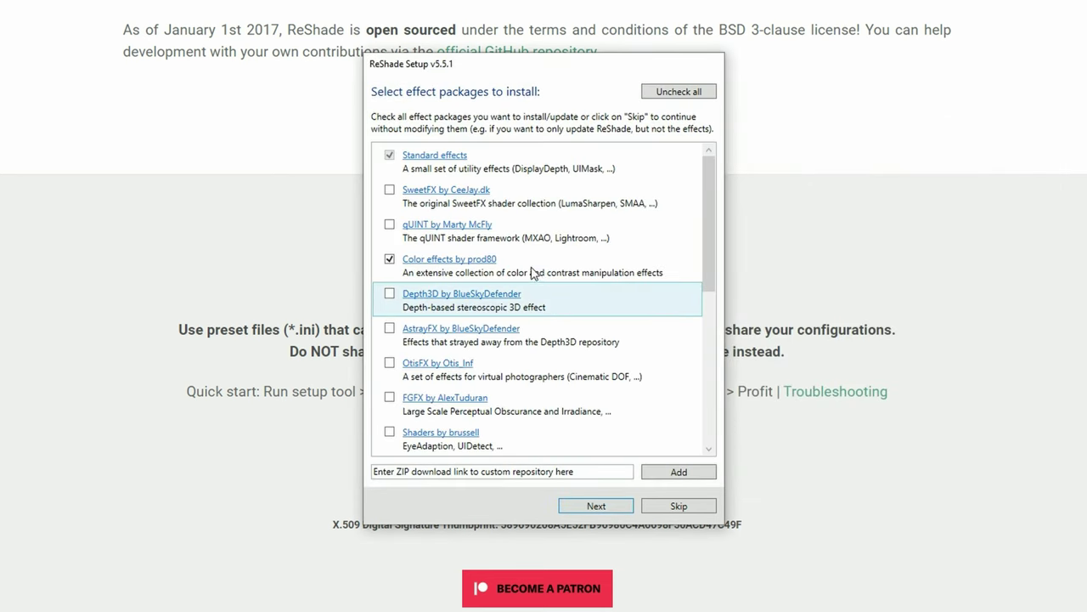
Step: Review the list of effect packages, install the preselected ones and complete the ReShade setup
scroll(565, 374, down, 10)
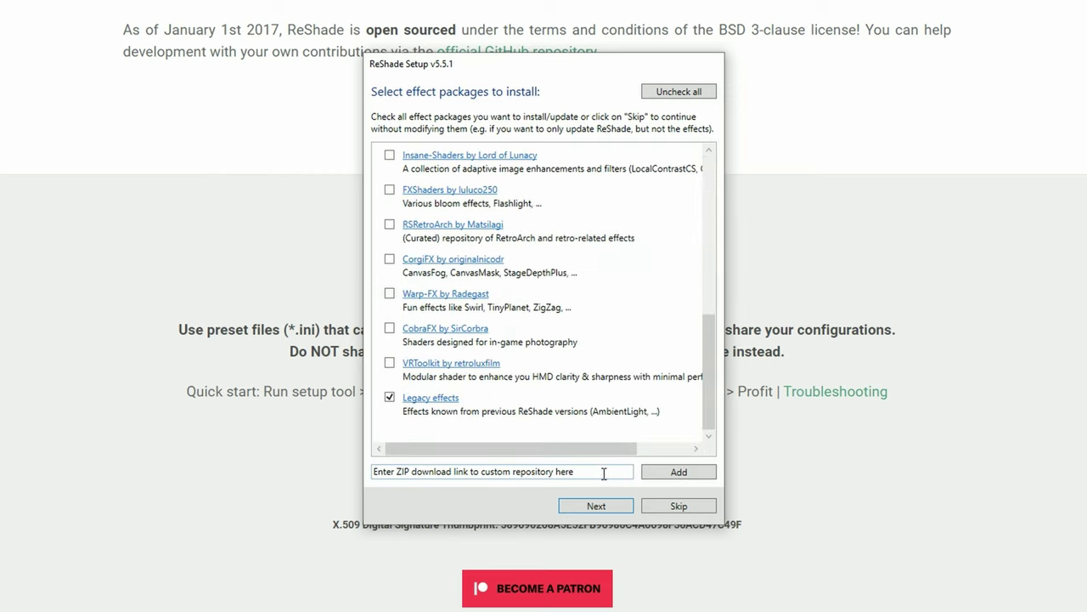
click(617, 508)
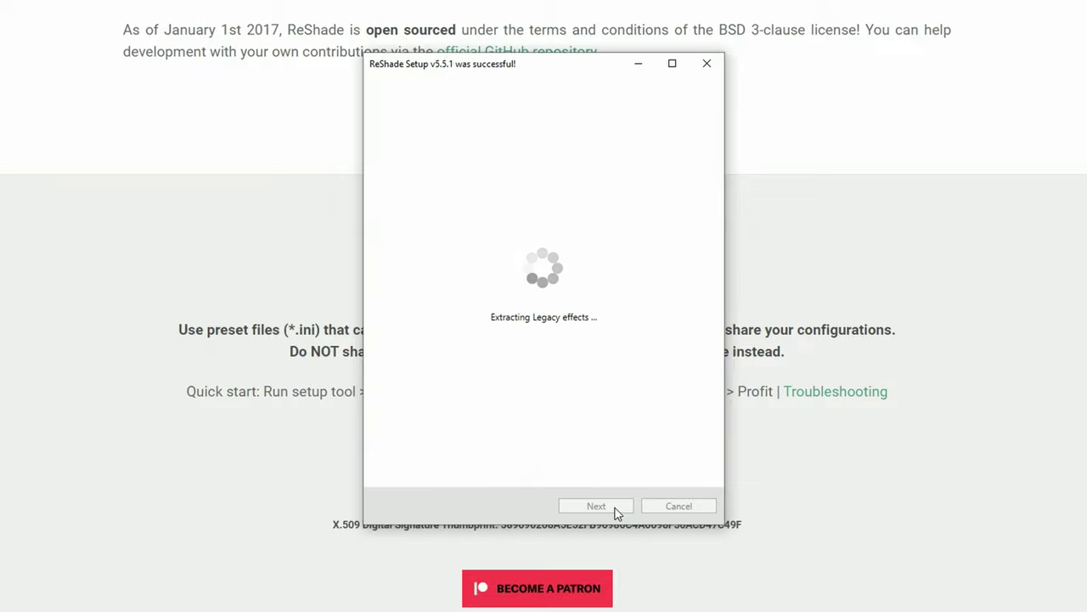
click(615, 507)
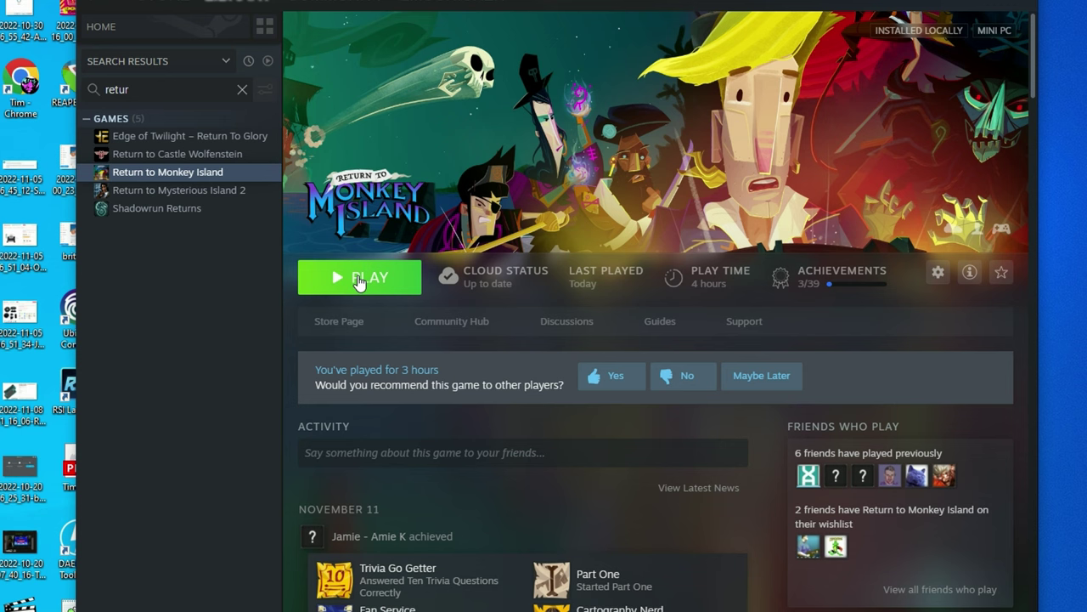
Step: Launch Return to Monkey Island from Steam and open the ReShade overlay on its home page
click(359, 283)
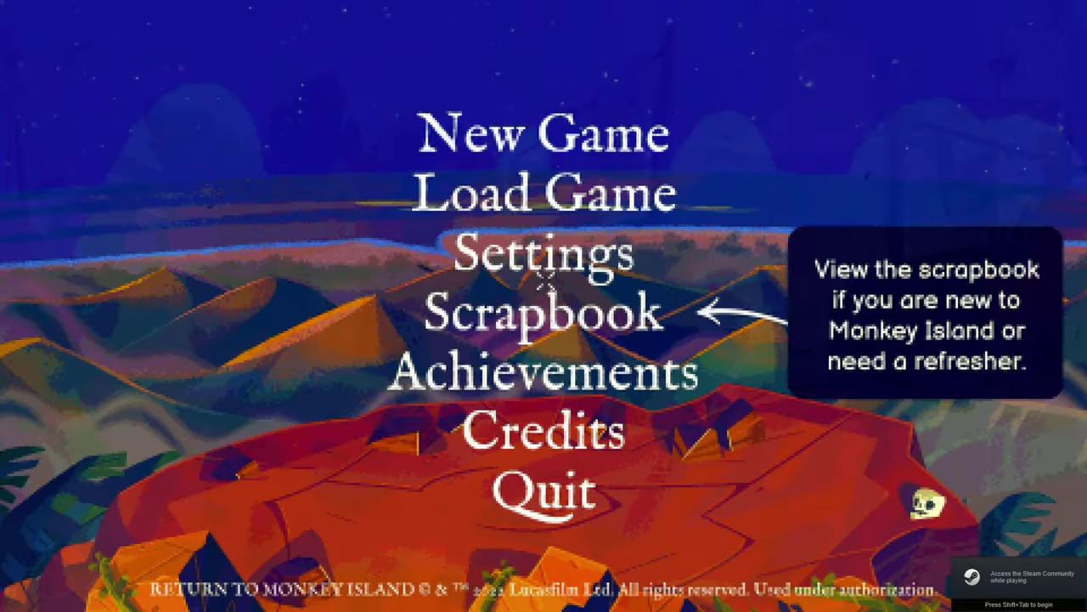
key(shift+F2)
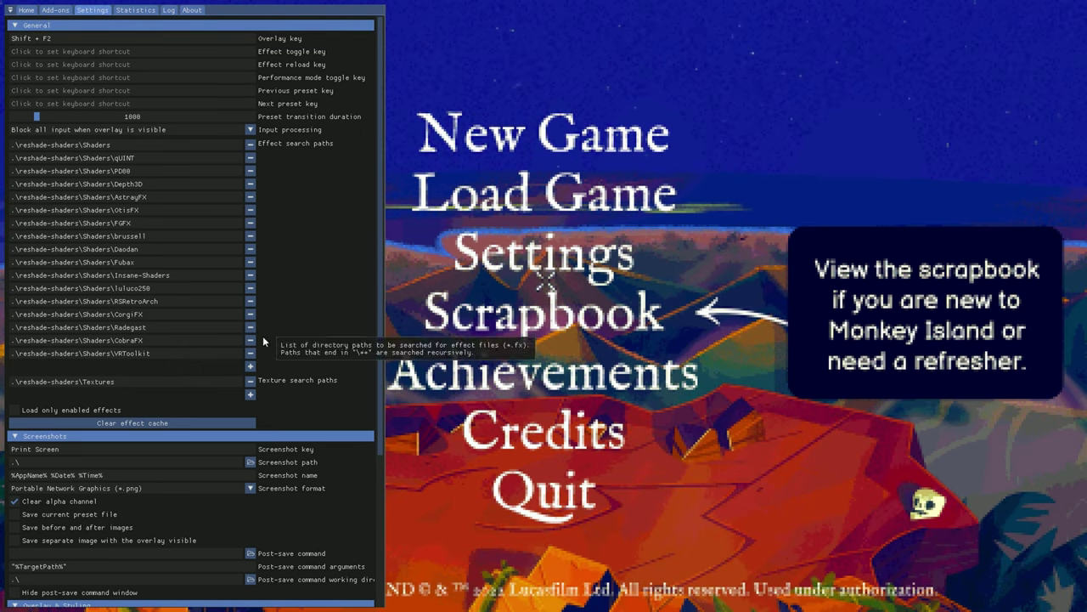
click(54, 10)
click(24, 10)
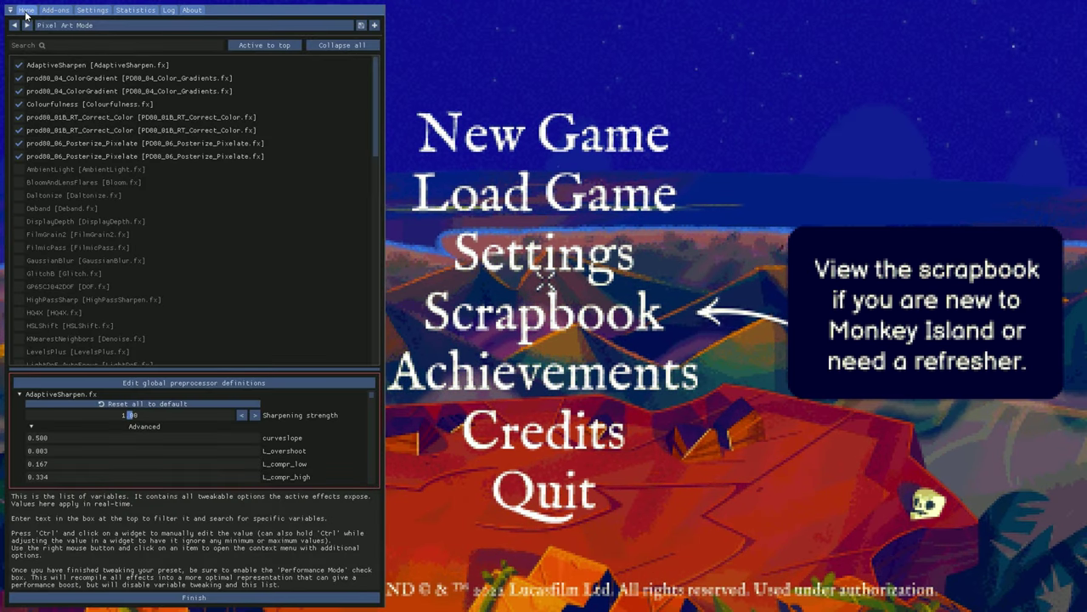
Step: Load the Pixel Art Mode LP.ini preset in ReShade and close the overlay
click(54, 26)
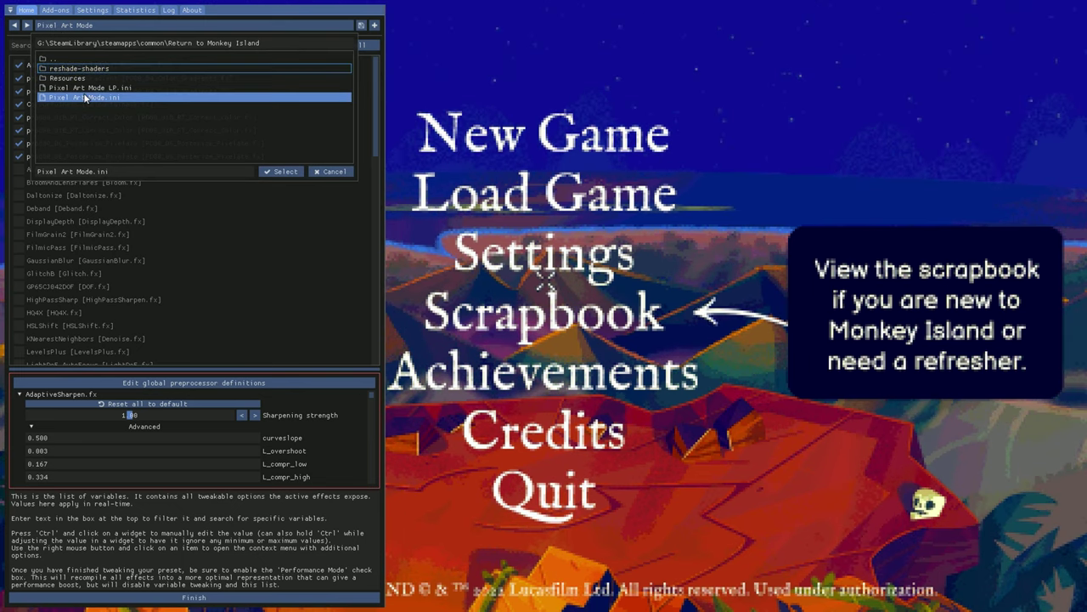
click(170, 88)
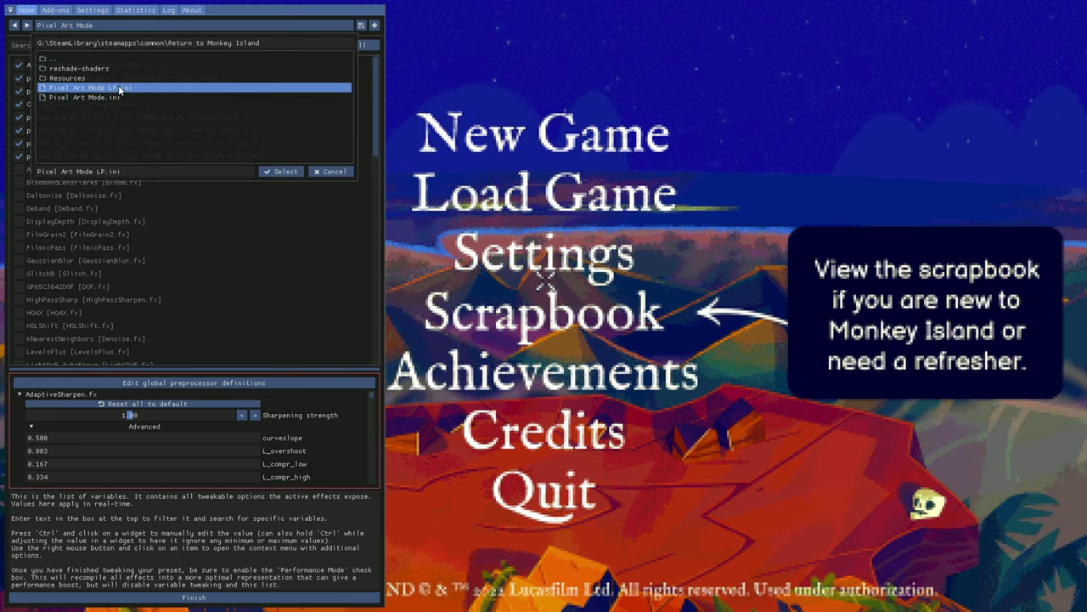
click(284, 171)
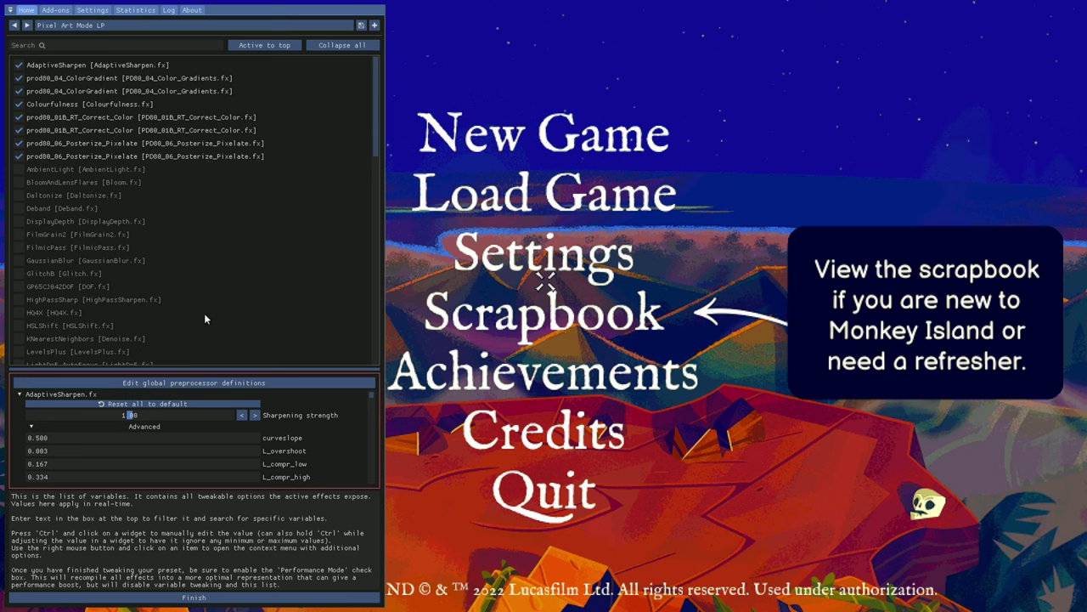
key(Home)
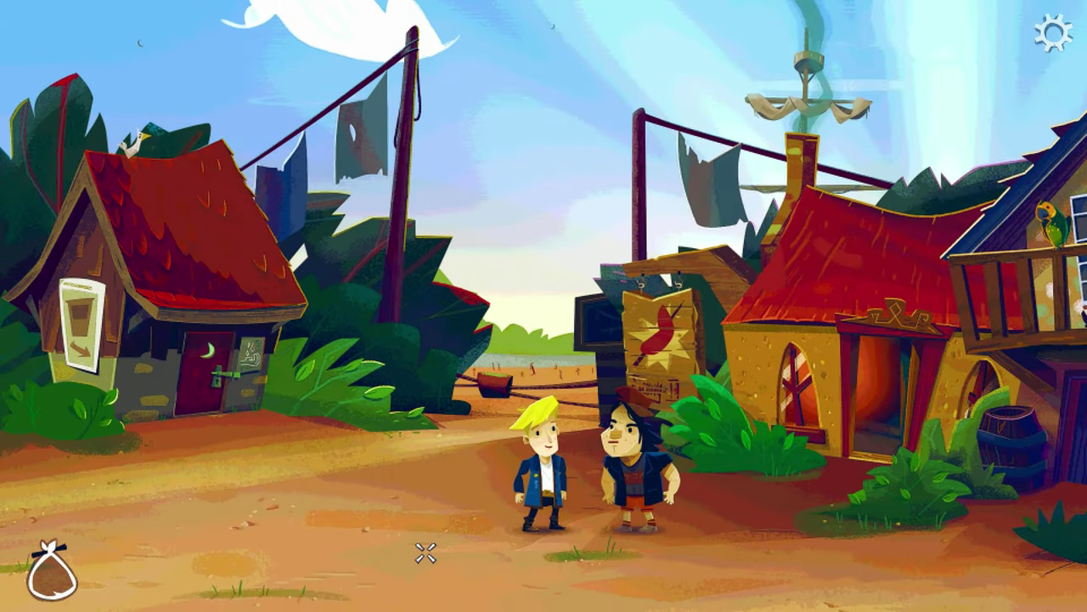
Step: Reopen the ReShade overlay during gameplay and switch the preset to Pixel Art Mode.ini
key(Home)
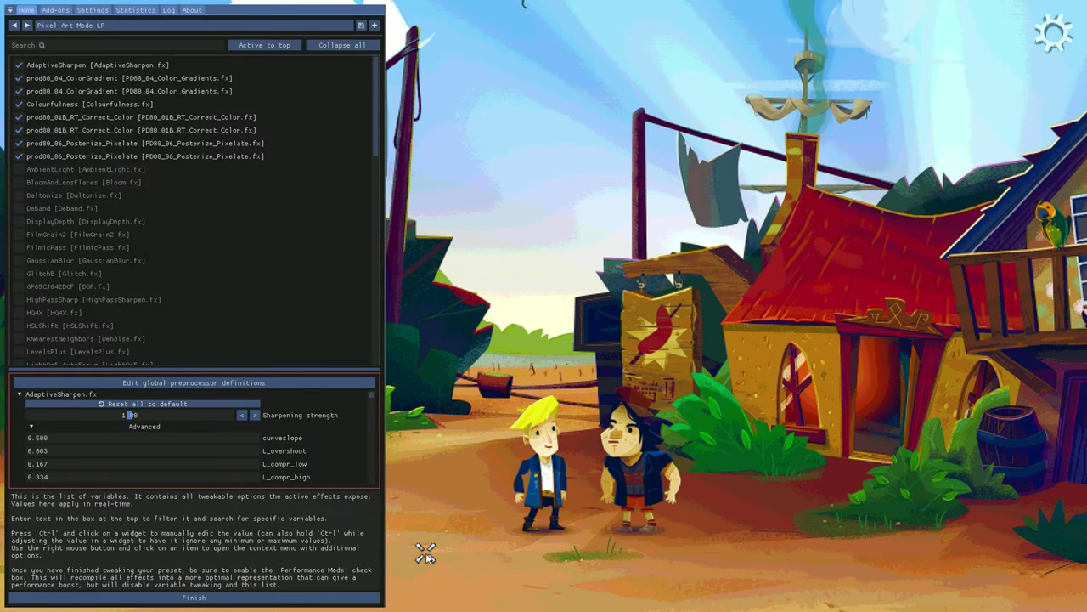
click(71, 24)
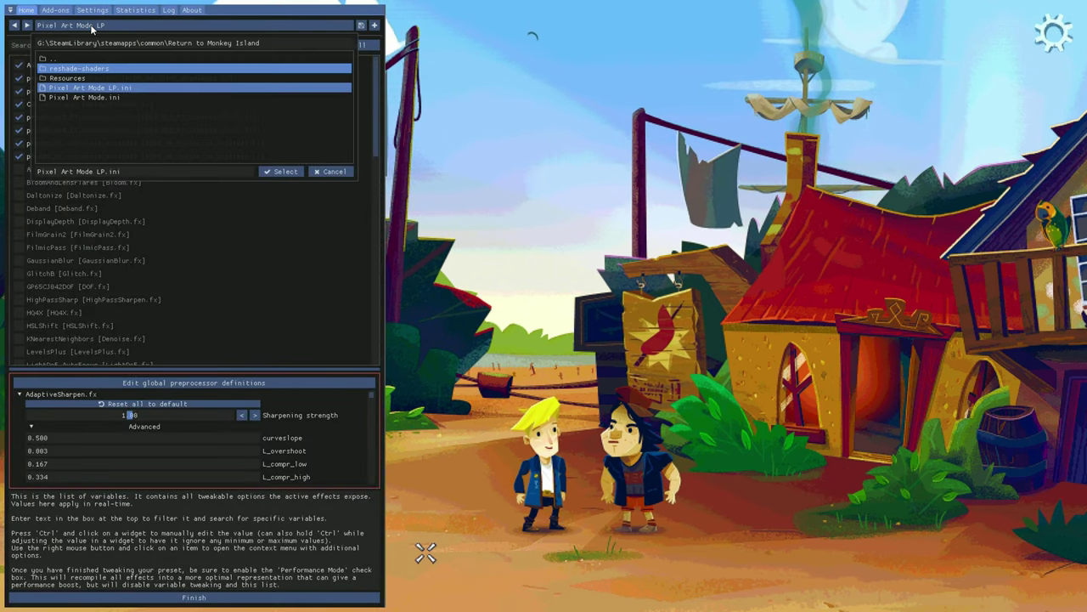
click(85, 87)
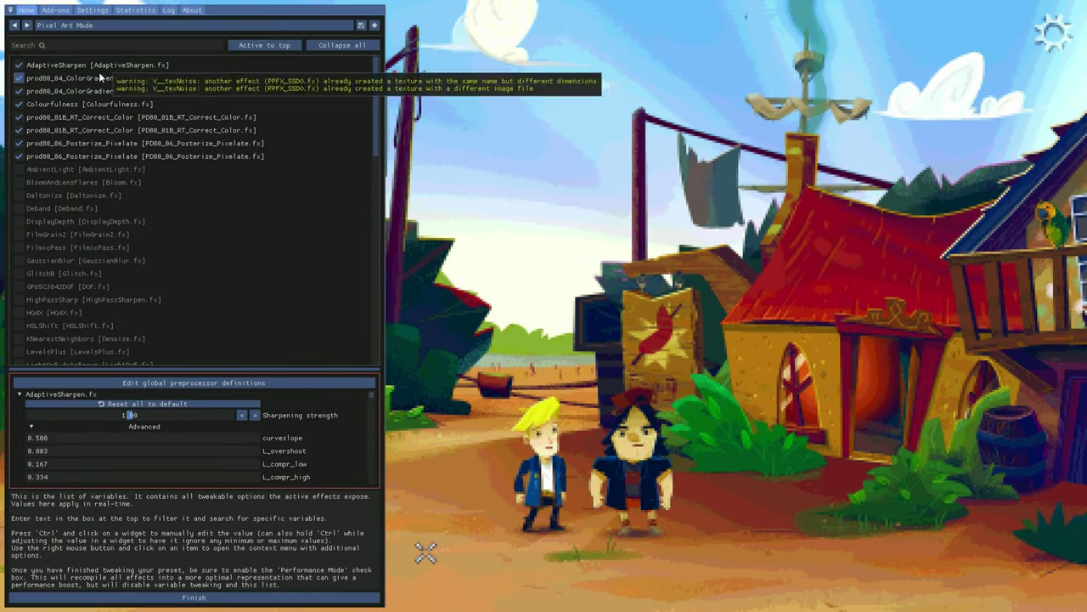
Step: Disable AdaptiveSharpen, Colourfulness, both RT_Correct_Color effects, and the first ColorGradient and first Posterize_Pixelate entries in the Pixel Art Mode preset
click(26, 65)
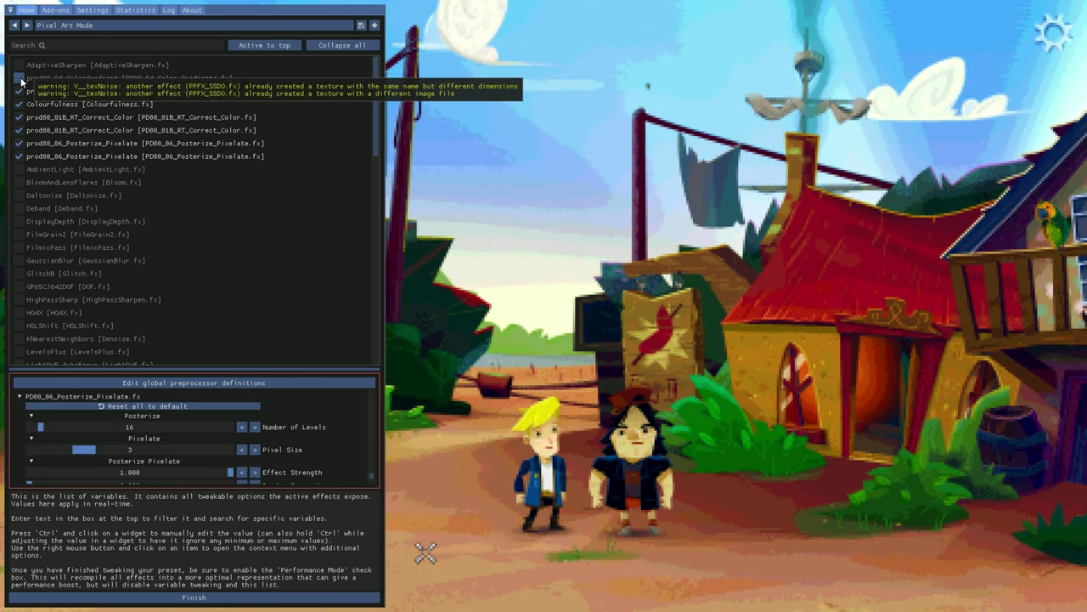
click(20, 79)
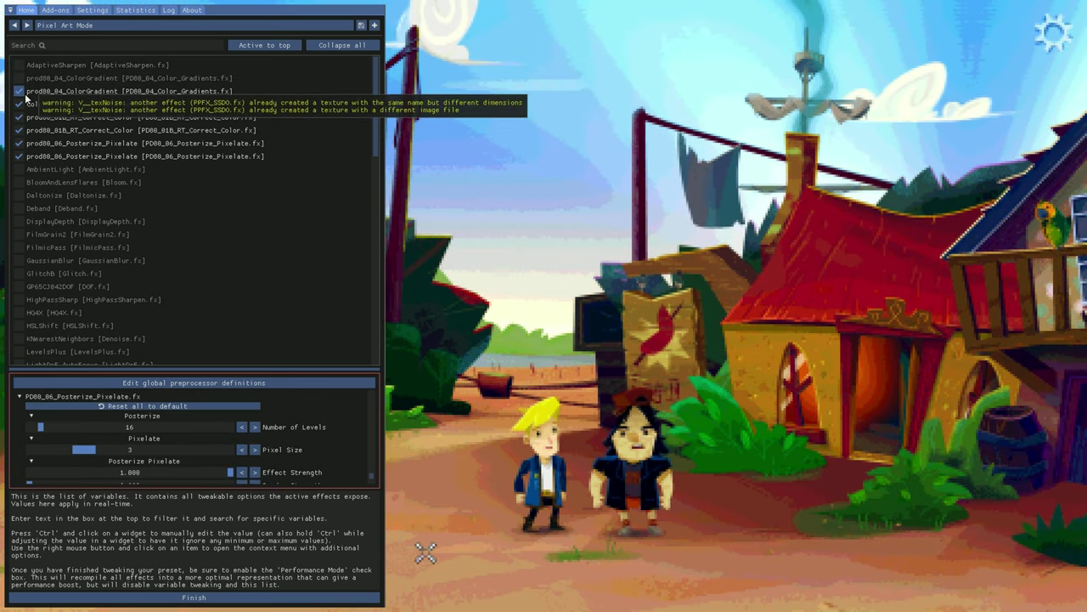
click(21, 91)
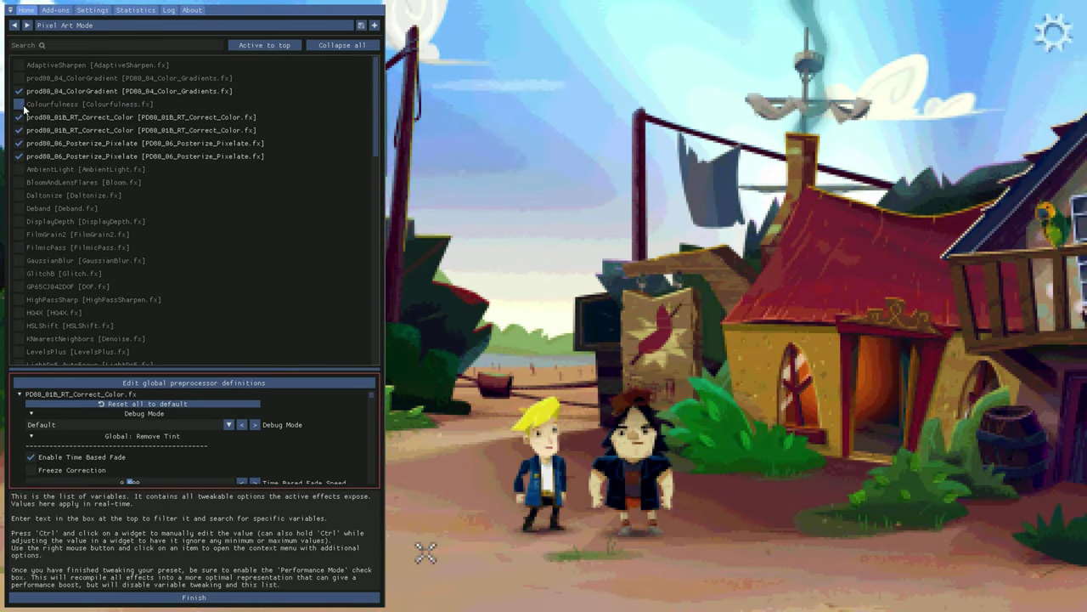
click(20, 143)
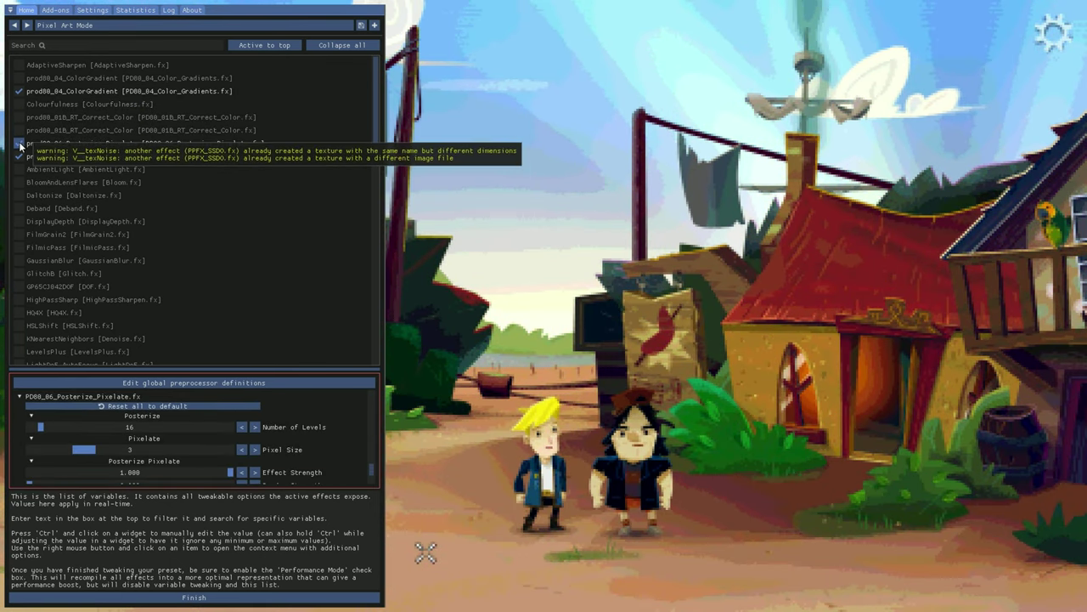
Step: Try the AmbientLight and BloomAndLensFlares effects on the game scene and switch each one back off
click(21, 169)
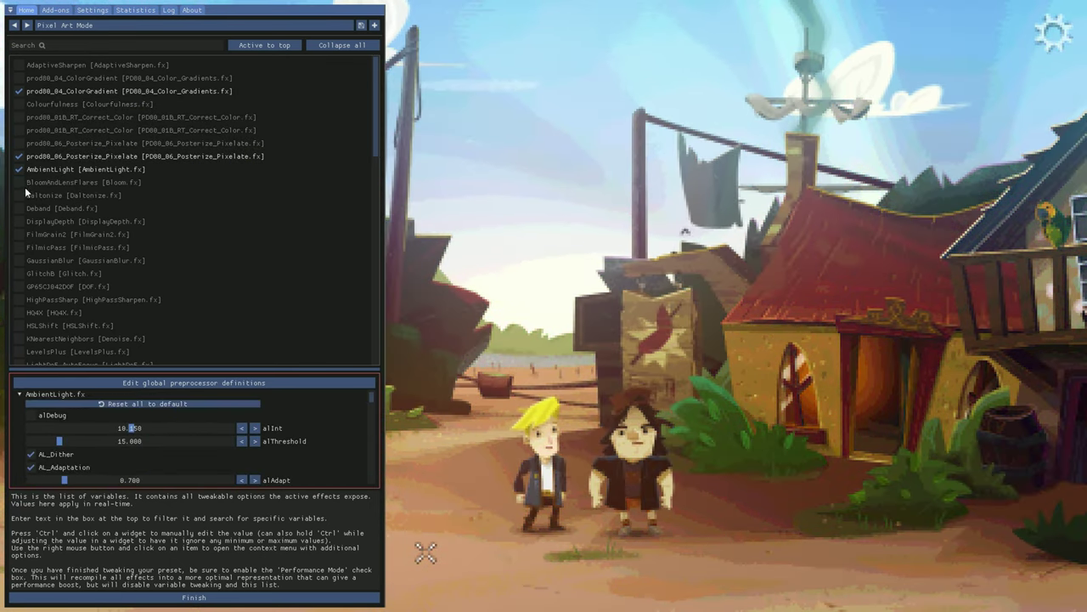
click(18, 170)
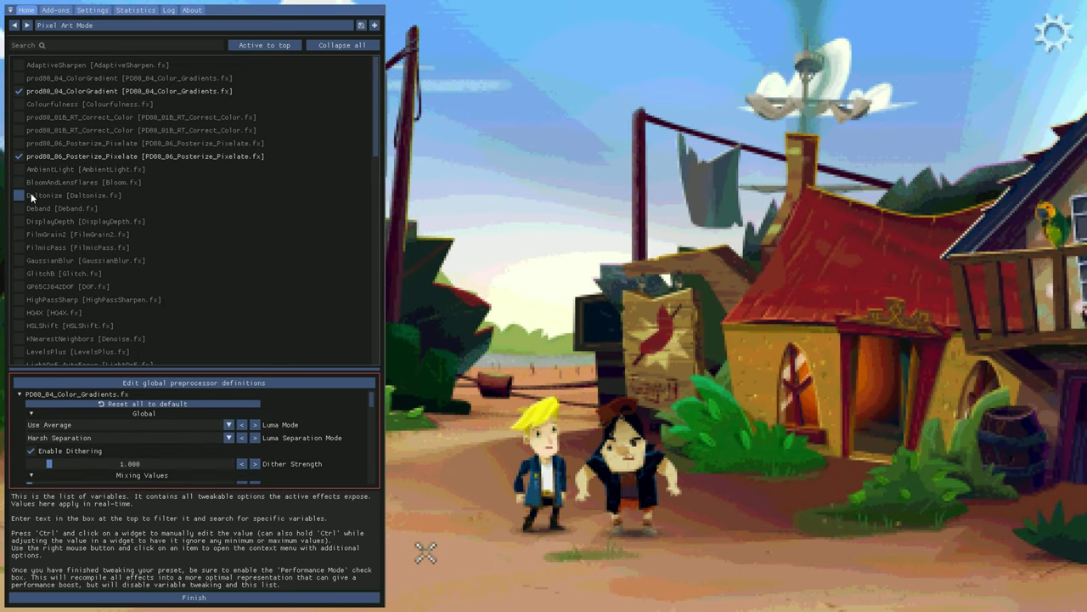
click(18, 183)
click(18, 183)
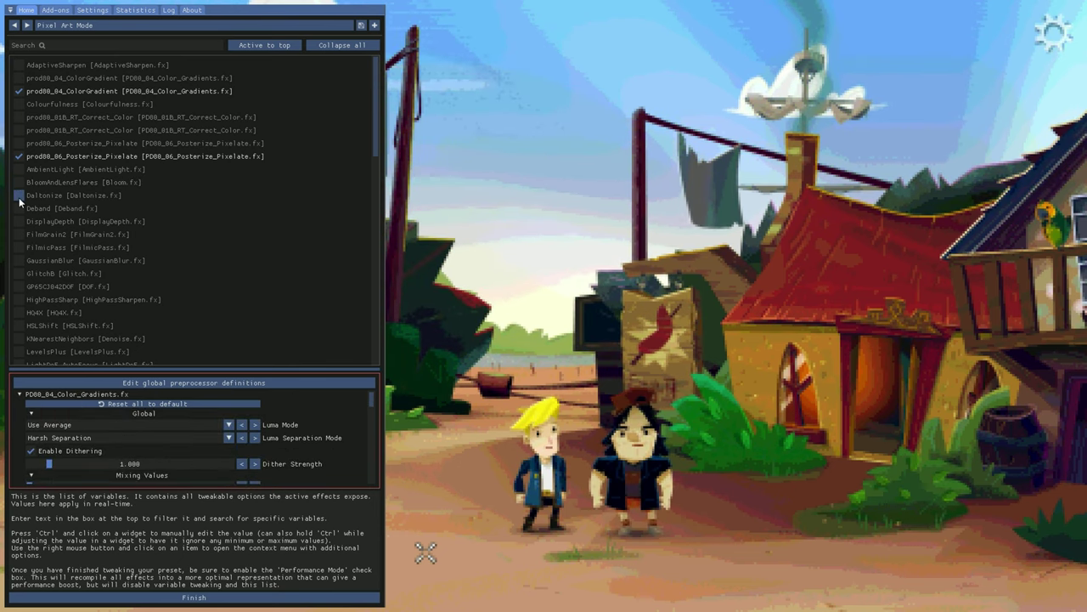
Step: Try the Daltonize, Deband, DisplayDepth, FilmGrain2 and FilmicPass effects on the scene and leave them all disabled
click(20, 197)
click(19, 196)
click(19, 196)
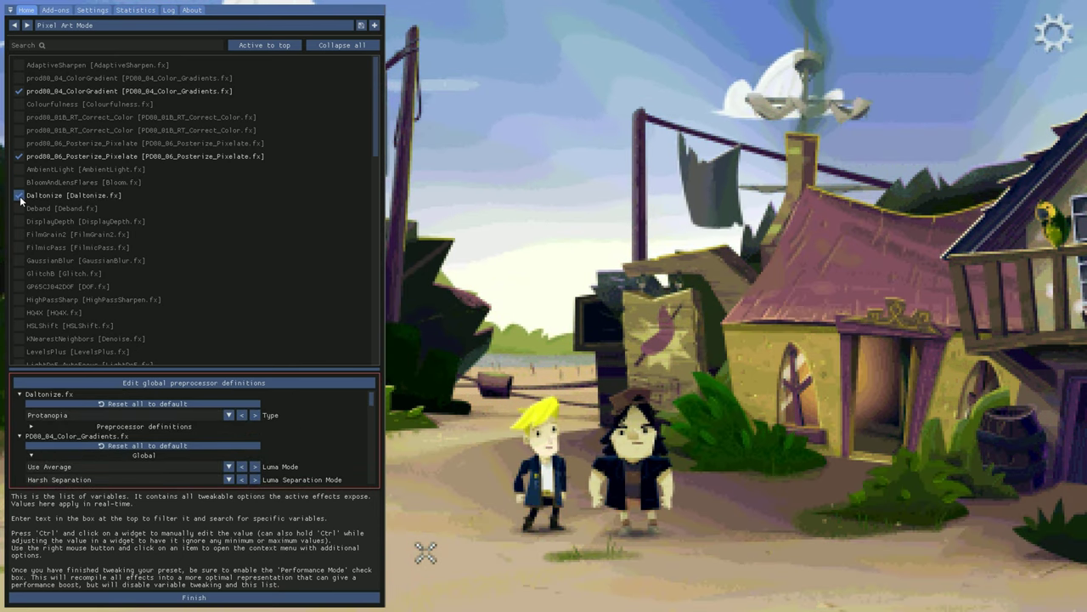
click(19, 209)
click(20, 210)
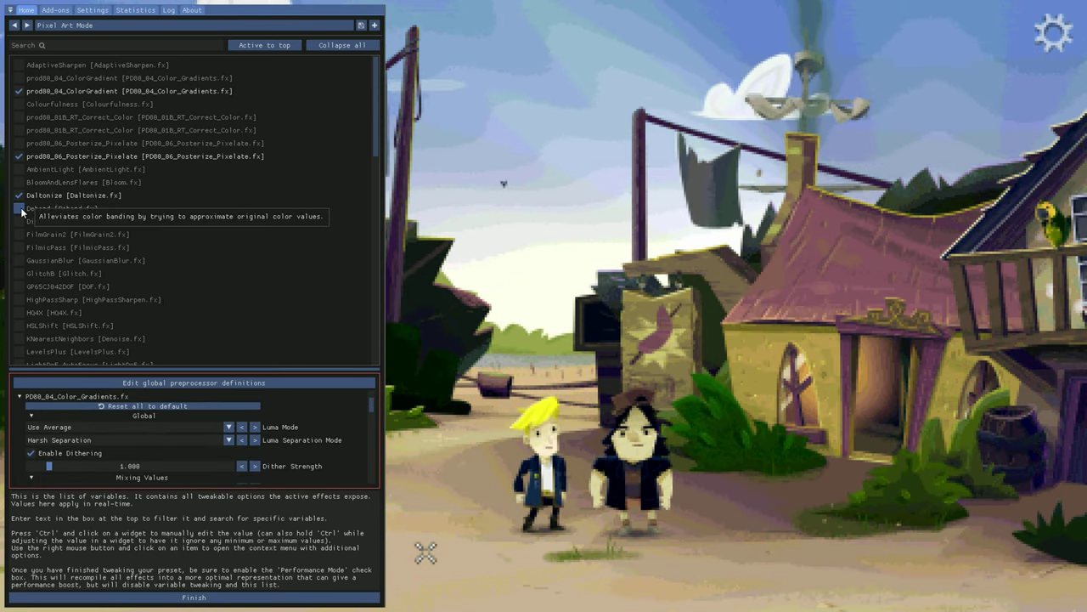
click(21, 222)
click(20, 223)
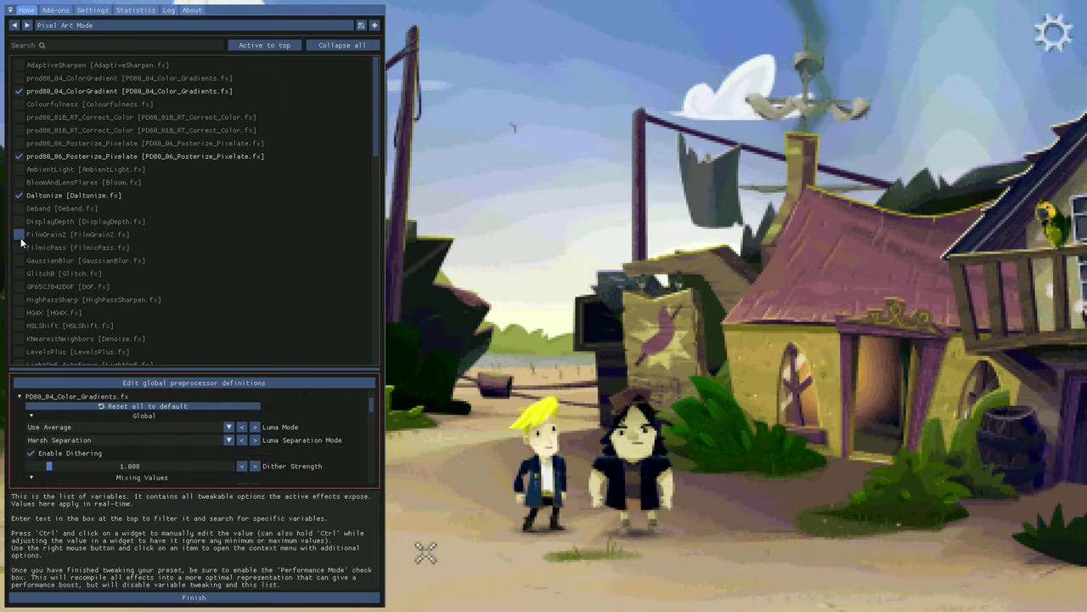
click(20, 238)
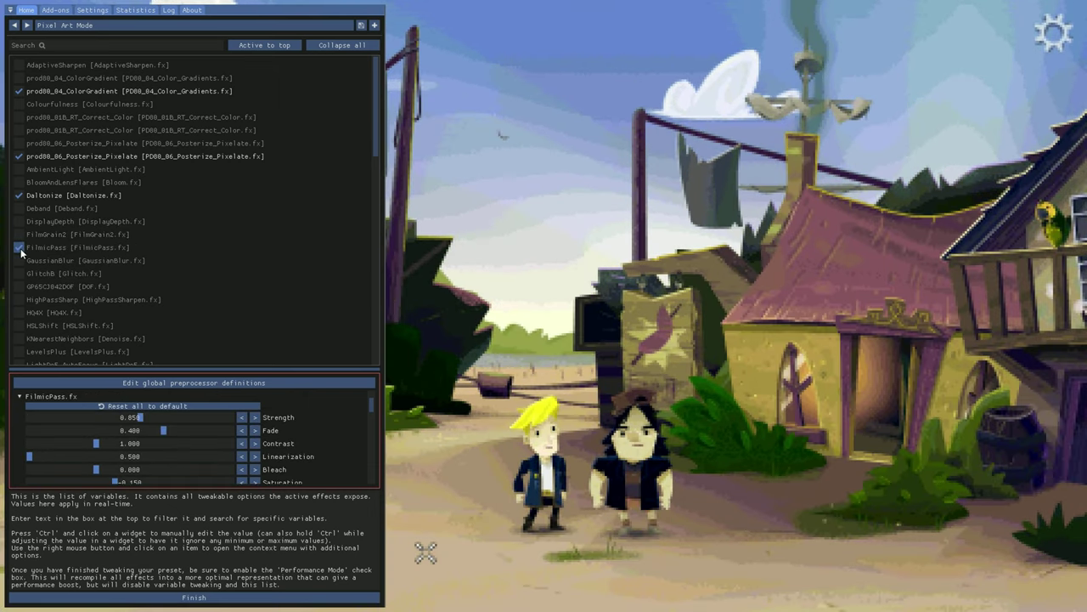
click(20, 238)
click(20, 196)
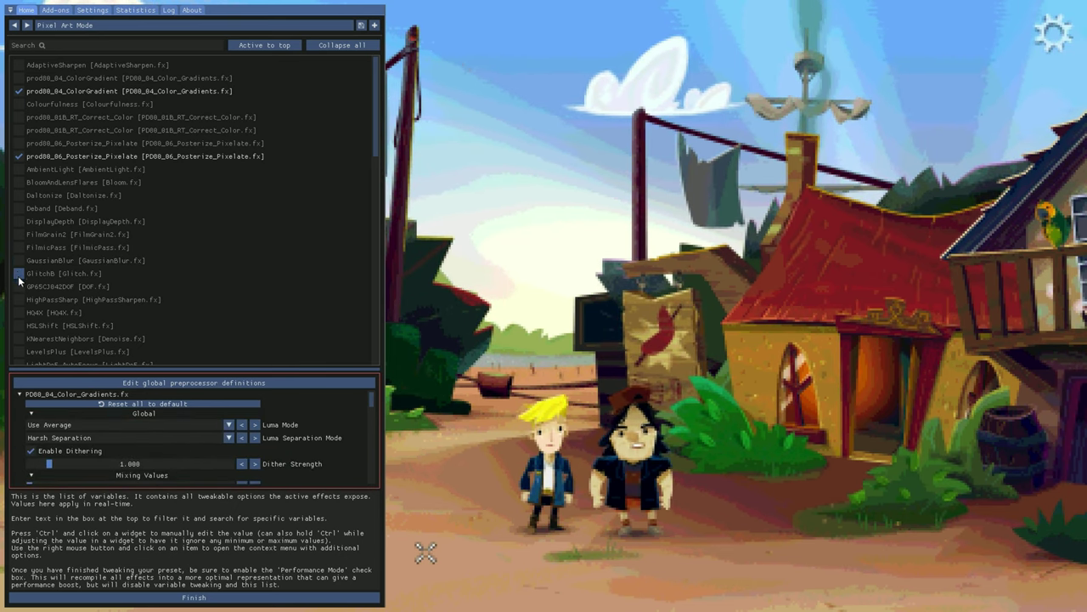
Step: Show the second Posterize_Pixelate effect's settings, close the ReShade overlay and walk the character along the street to examine the adjusted look
click(51, 157)
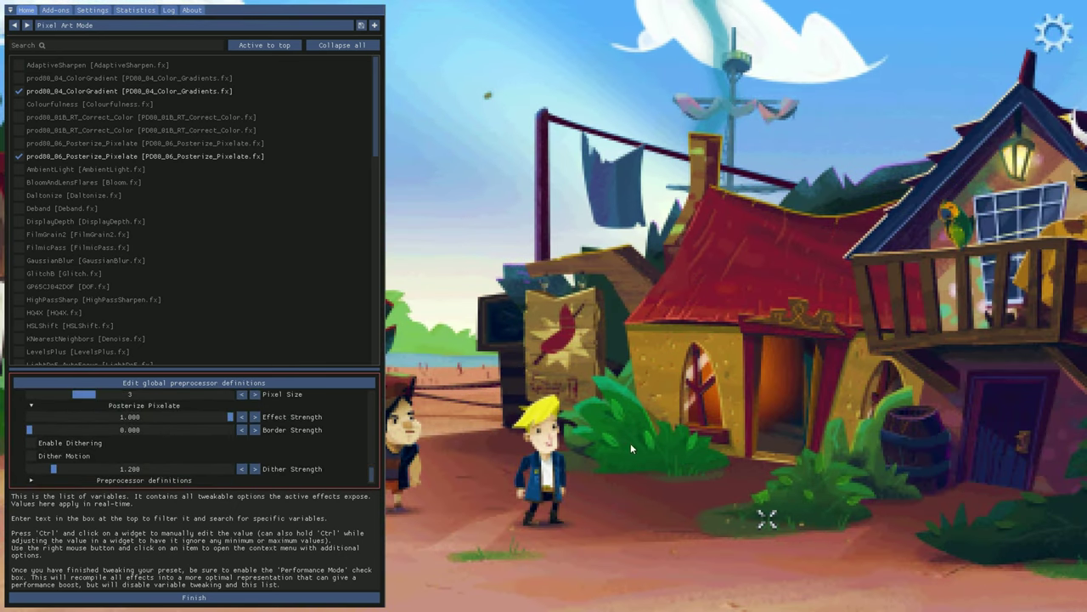
key(Home)
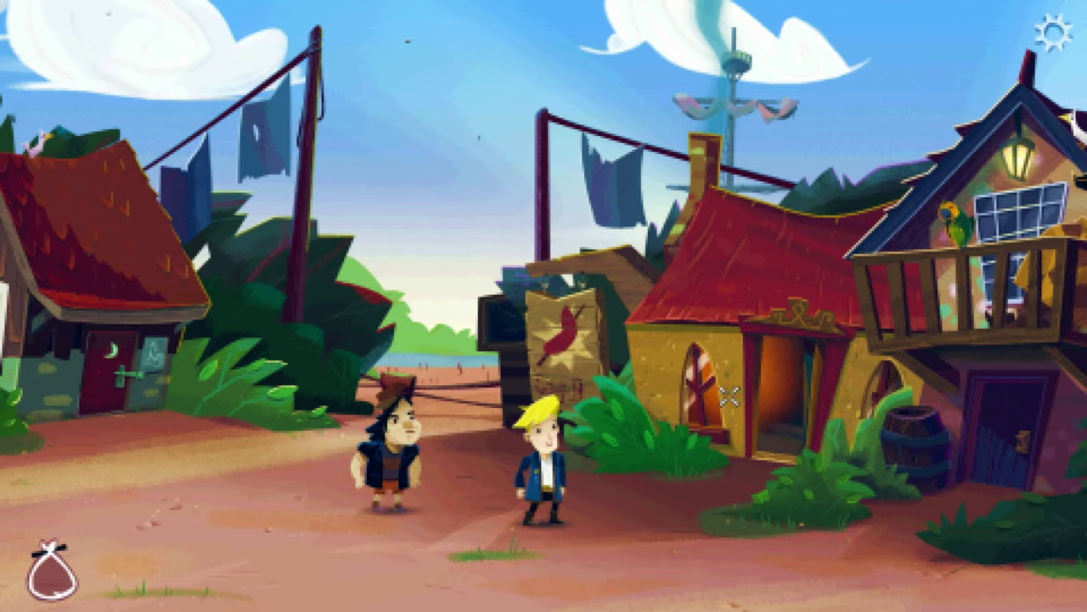
click(356, 504)
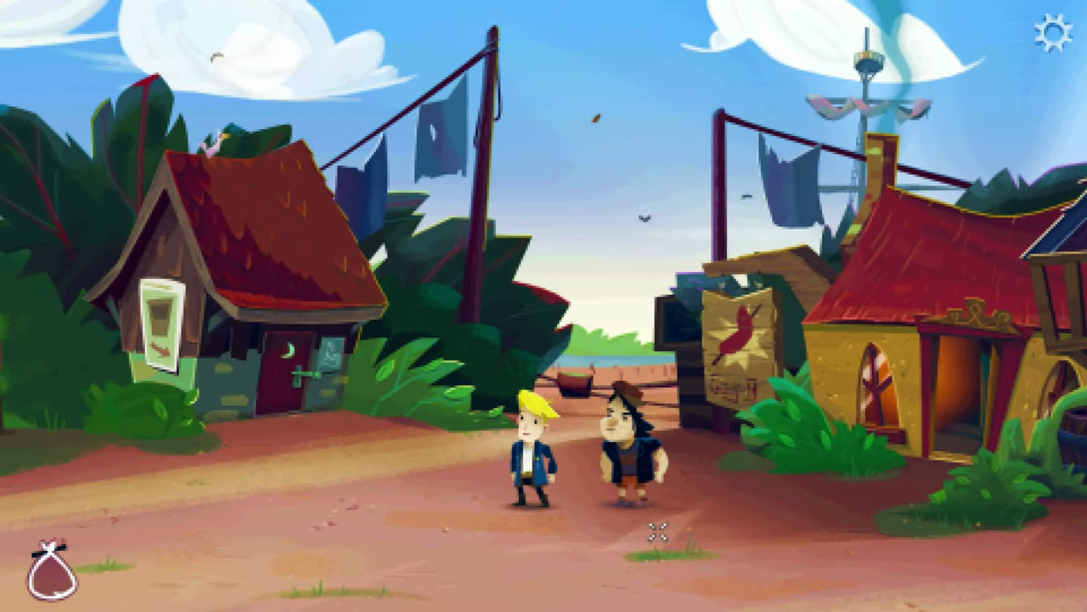
click(733, 535)
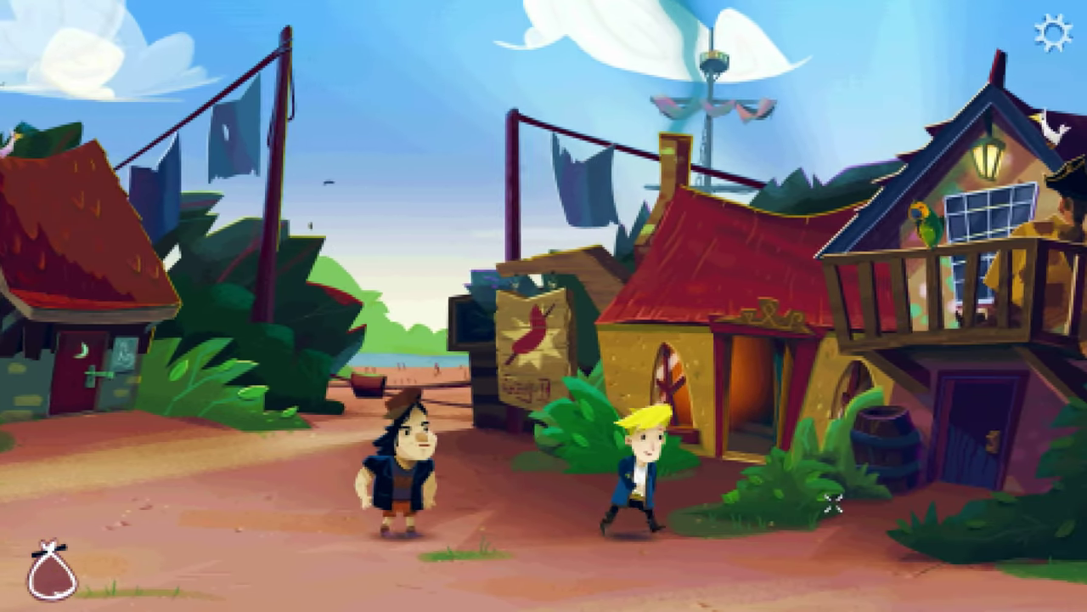